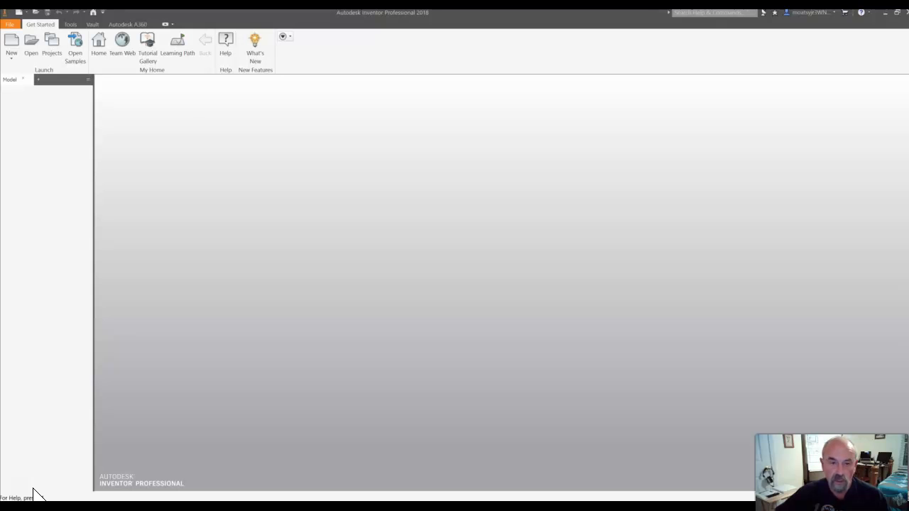
# Review the available projects and close the list, keeping the Default project active.
pyautogui.click(35, 489)
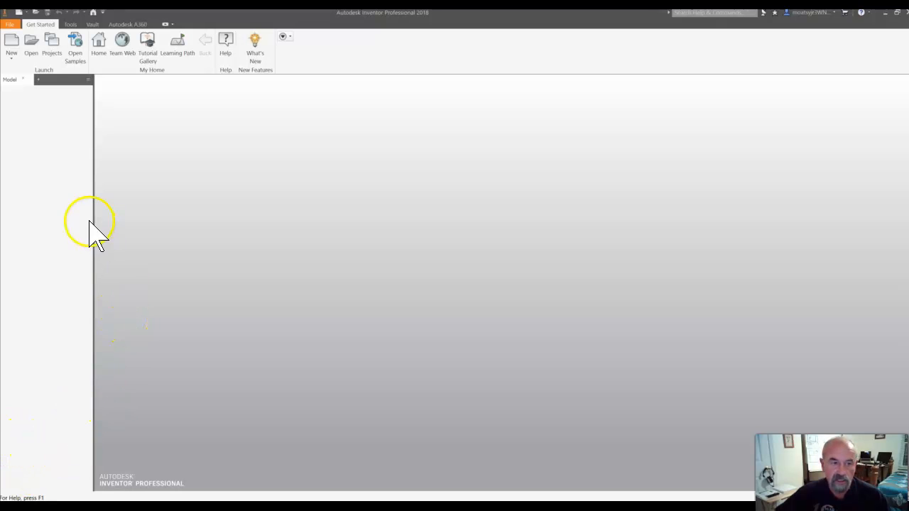
pyautogui.click(51, 51)
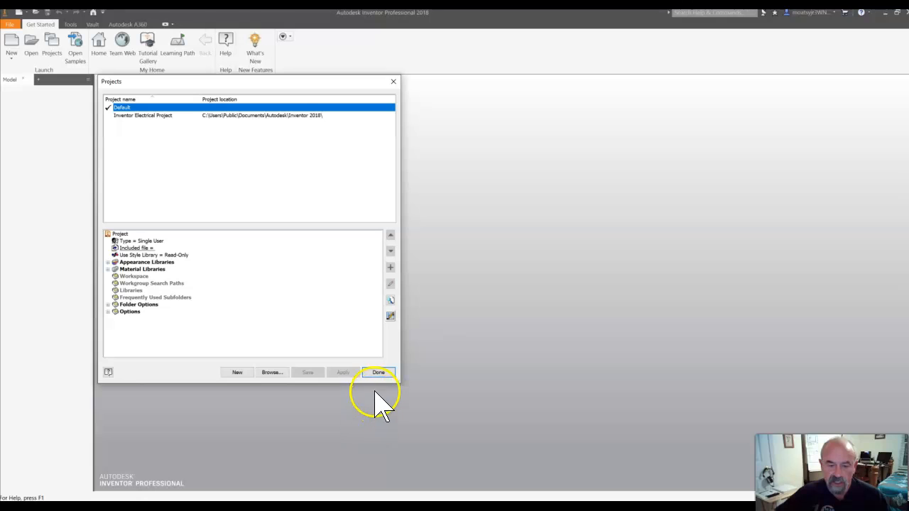
pyautogui.click(378, 372)
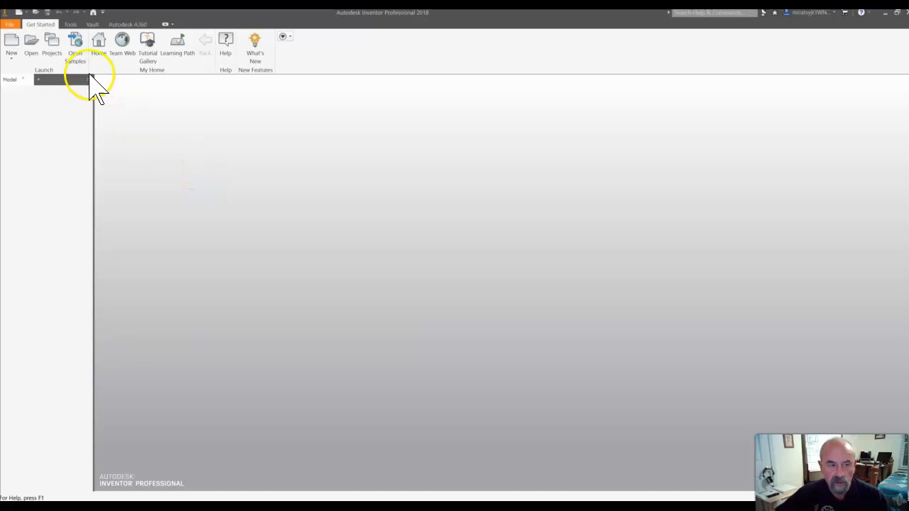
# Create a new part from the Standard.ipt template and accept the style library definitions.
pyautogui.click(8, 42)
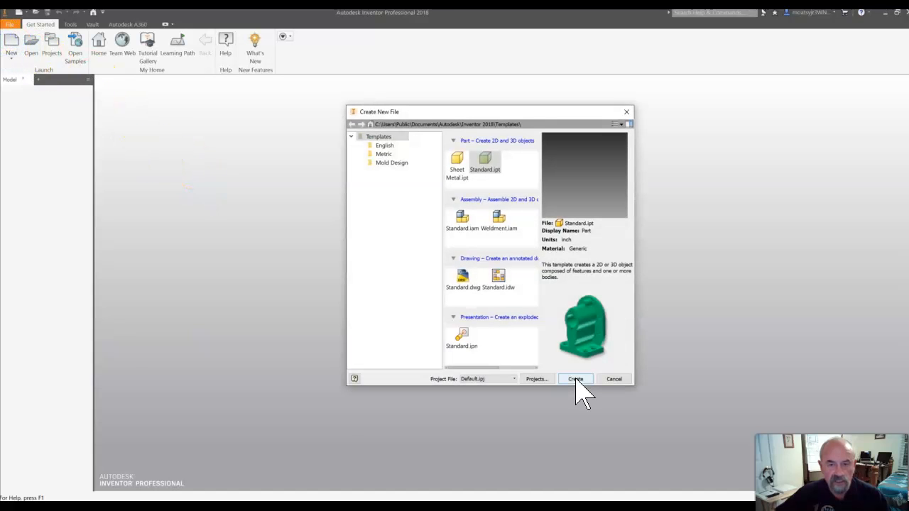
pyautogui.doubleClick(495, 172)
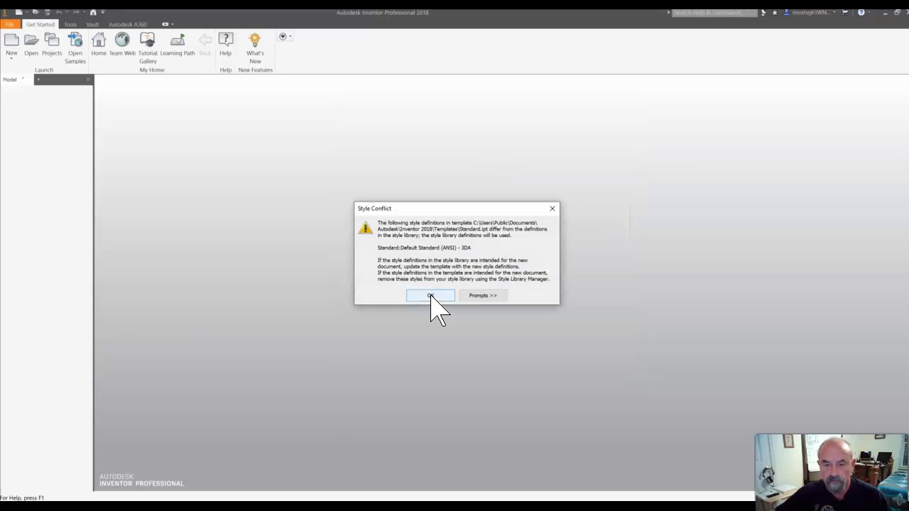
pyautogui.click(431, 297)
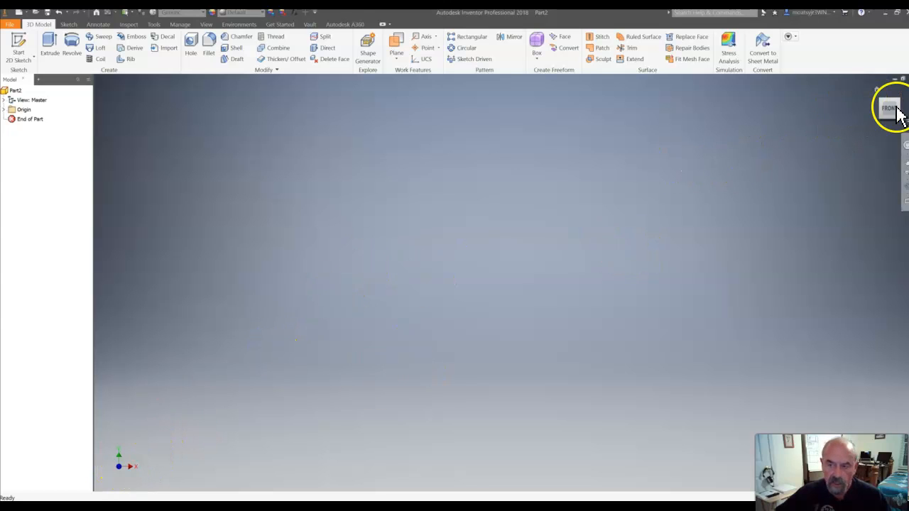
# Show the part in its home view and start a 2D sketch on the XY plane.
pyautogui.click(878, 92)
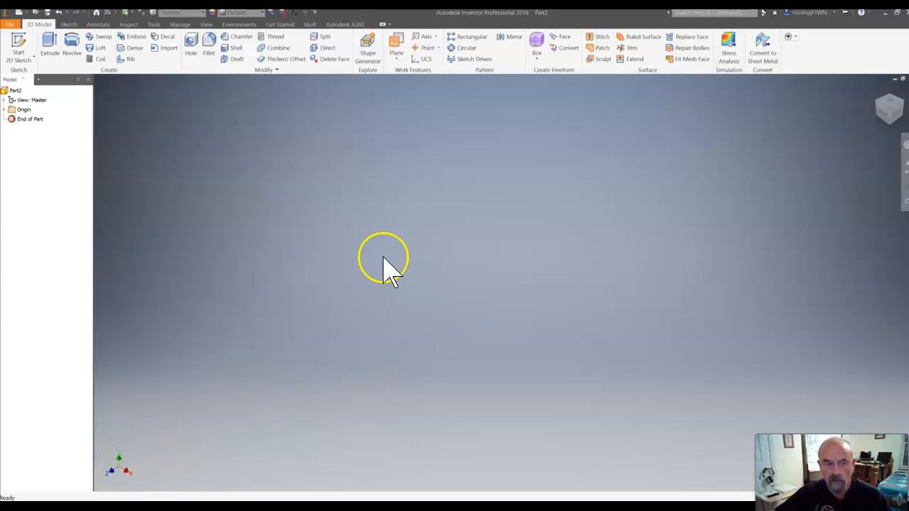
pyautogui.click(32, 56)
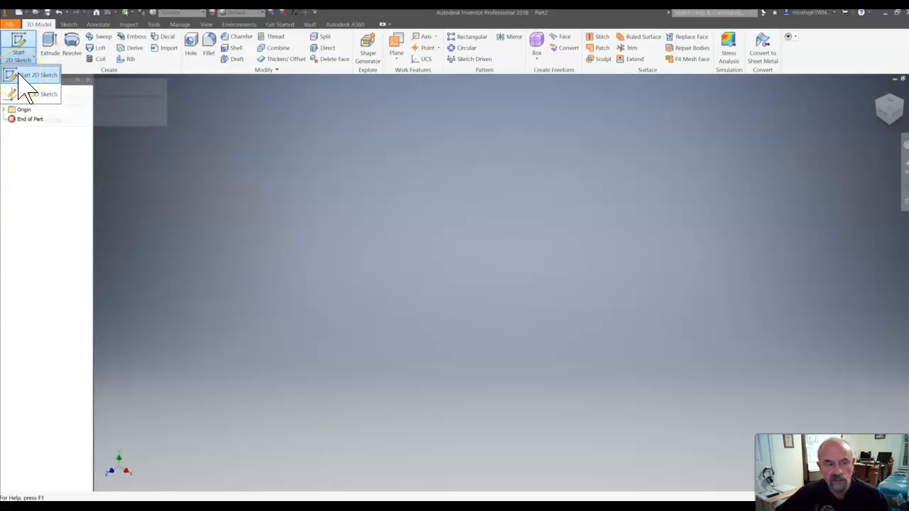
pyautogui.click(19, 74)
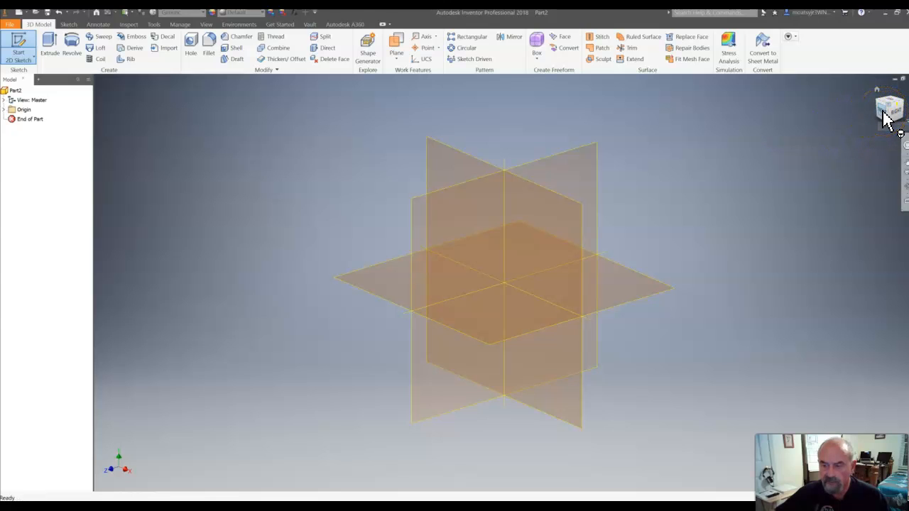
pyautogui.click(459, 161)
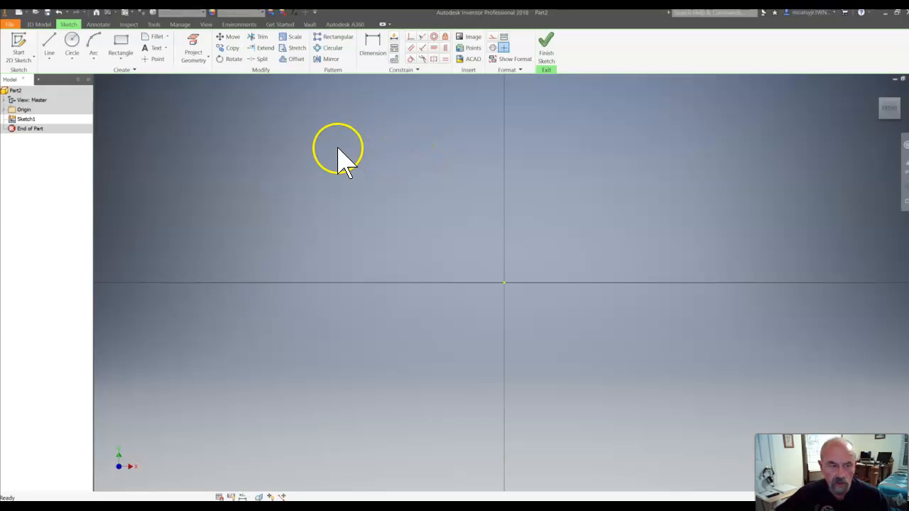
# Draw a rectangle around the origin, 0.75 in wide and about 0.31 in high.
pyautogui.click(124, 61)
pyautogui.click(117, 78)
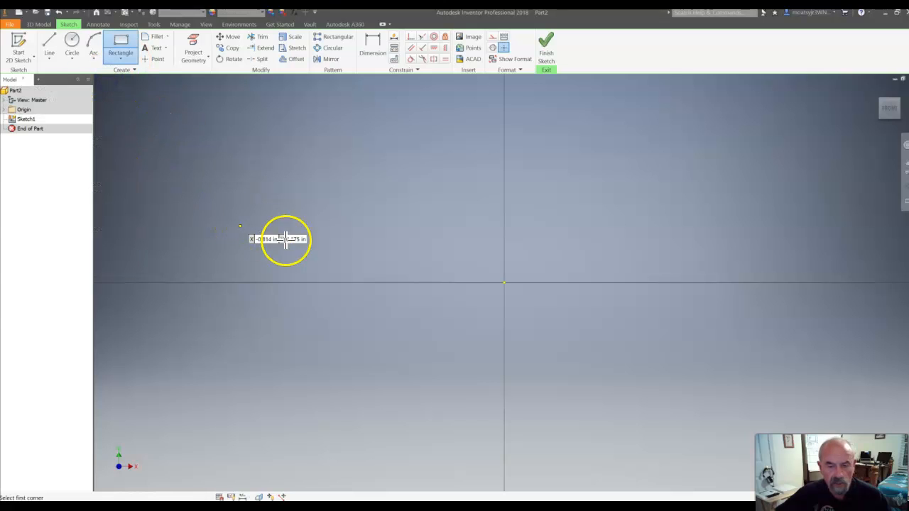
pyautogui.click(446, 220)
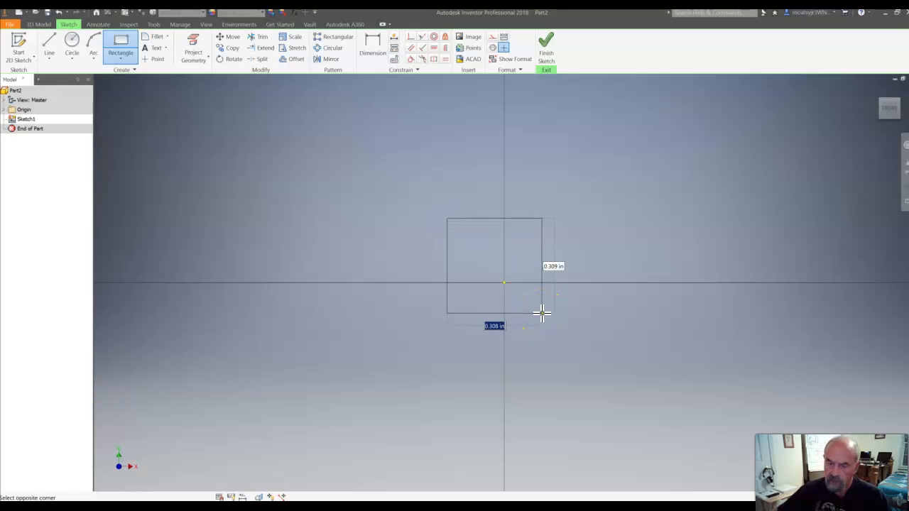
pyautogui.write('1')
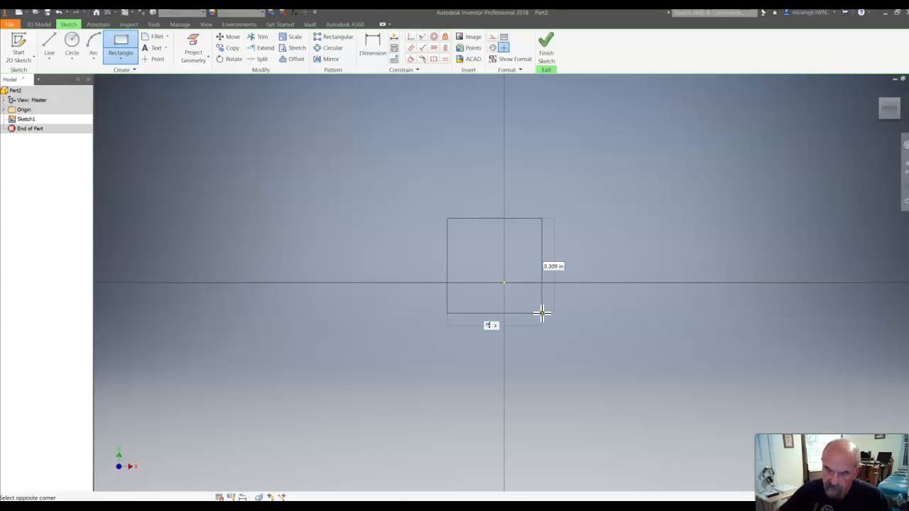
pyautogui.press('Tab')
pyautogui.press('Return')
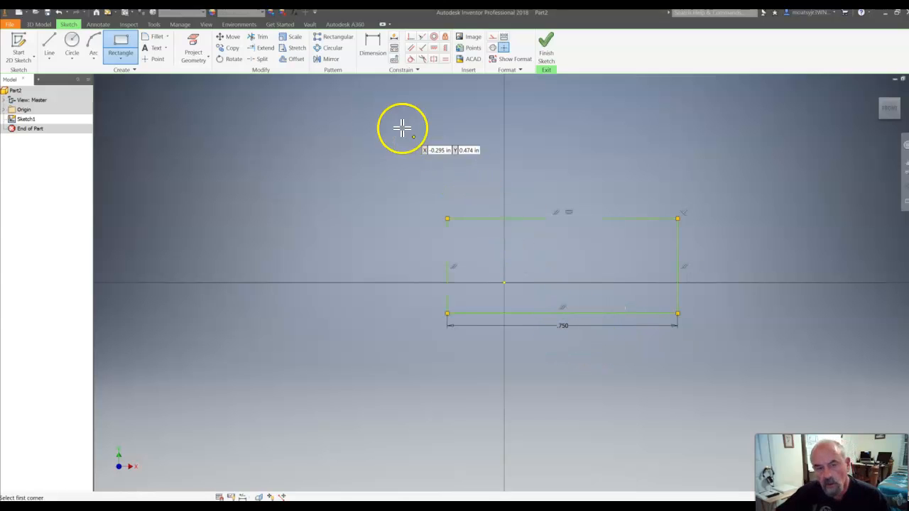
# Dimension the rectangle's vertical side, set it to 0.75 in, and finish the sketch.
pyautogui.click(374, 51)
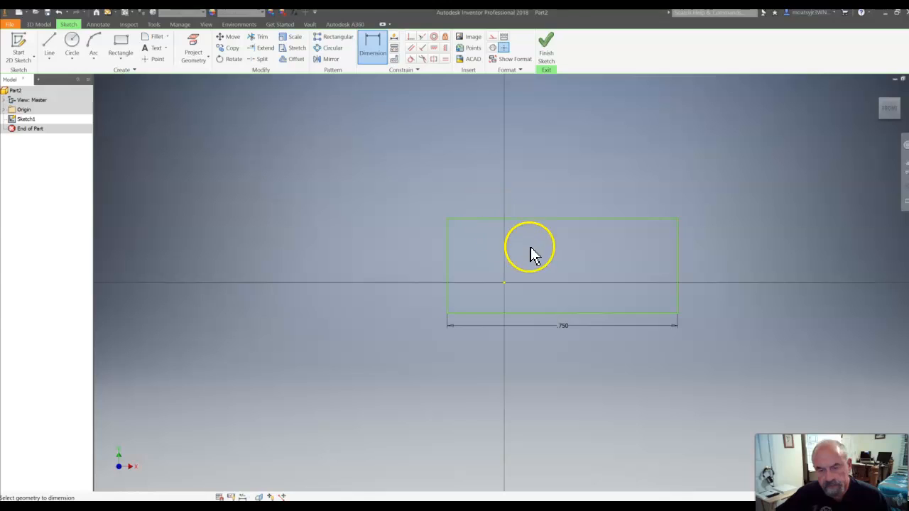
pyautogui.click(680, 279)
pyautogui.click(702, 279)
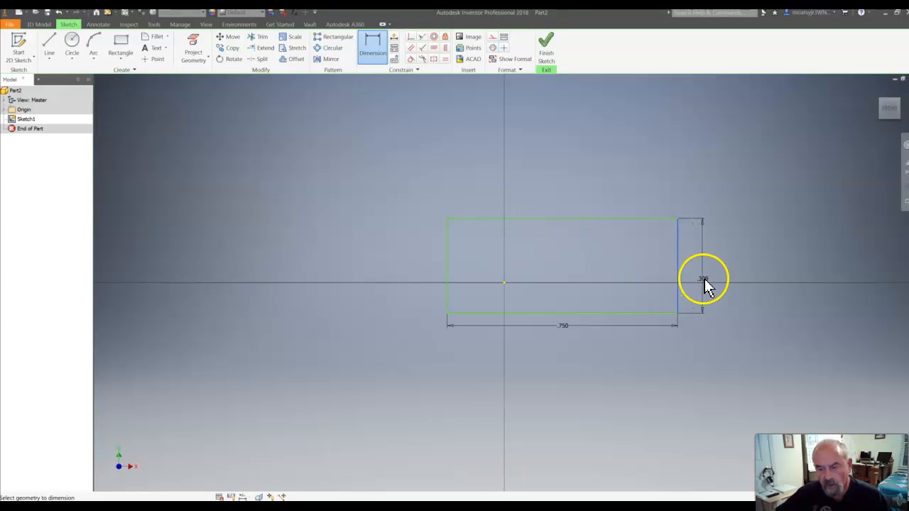
pyautogui.press('BackSpace')
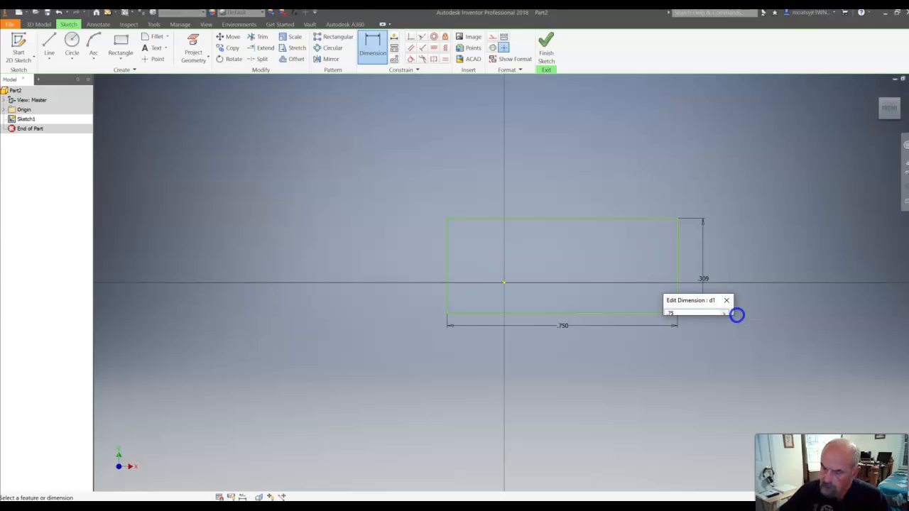
pyautogui.write('.75')
pyautogui.press('Return')
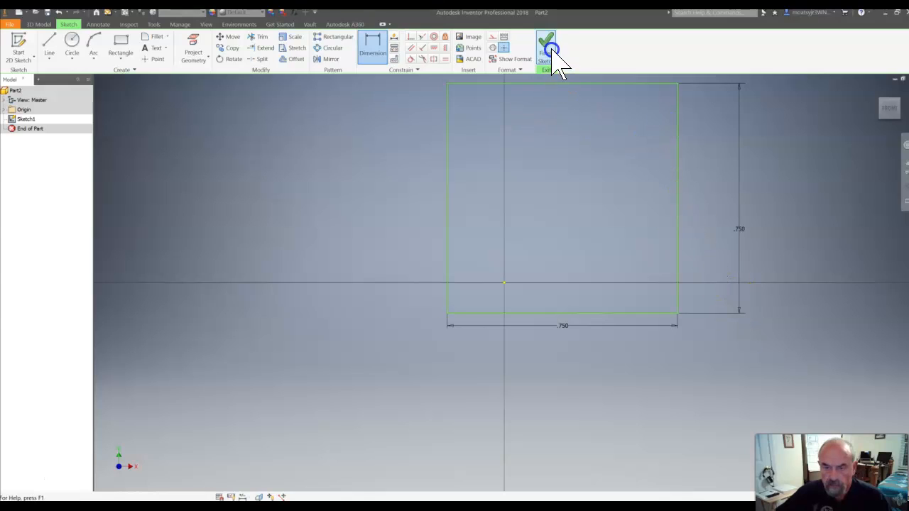
pyautogui.click(552, 49)
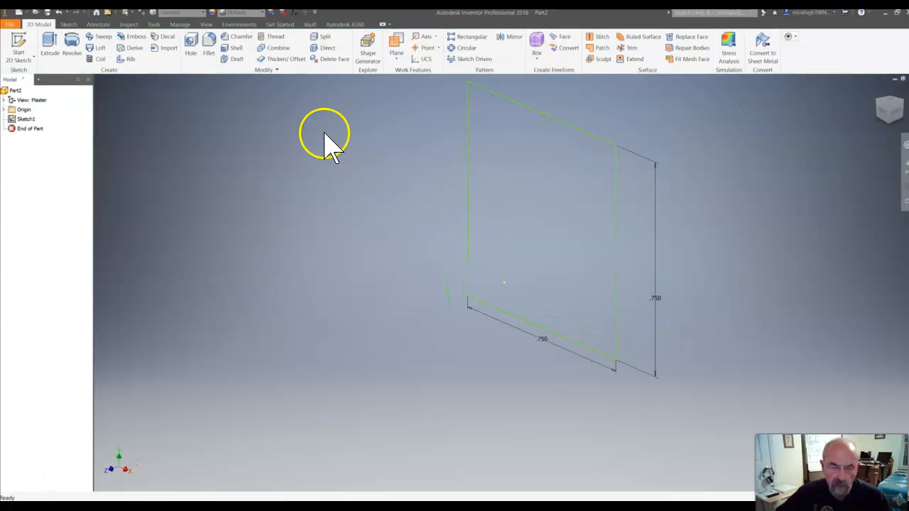
# Extrude the square profile 0.75 in as a solid in Direction 1, trying out the other extrusion directions beforehand.
pyautogui.click(50, 44)
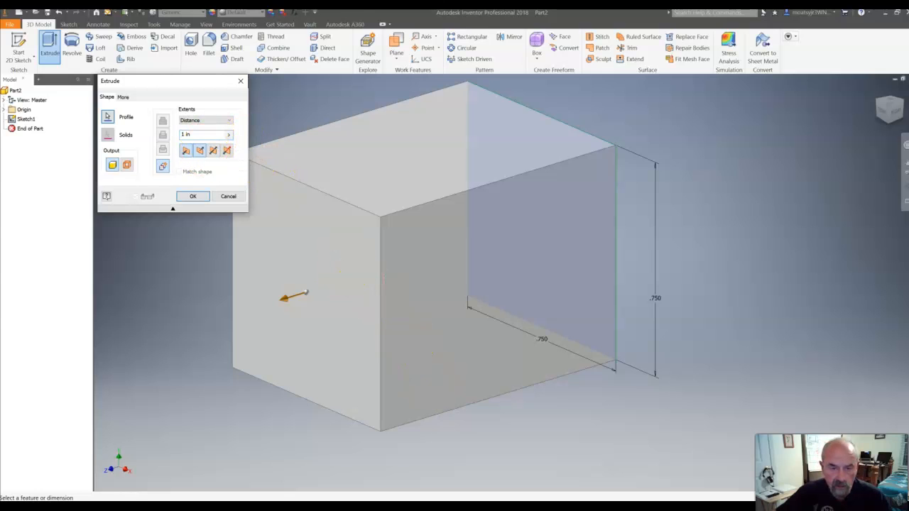
pyautogui.click(201, 151)
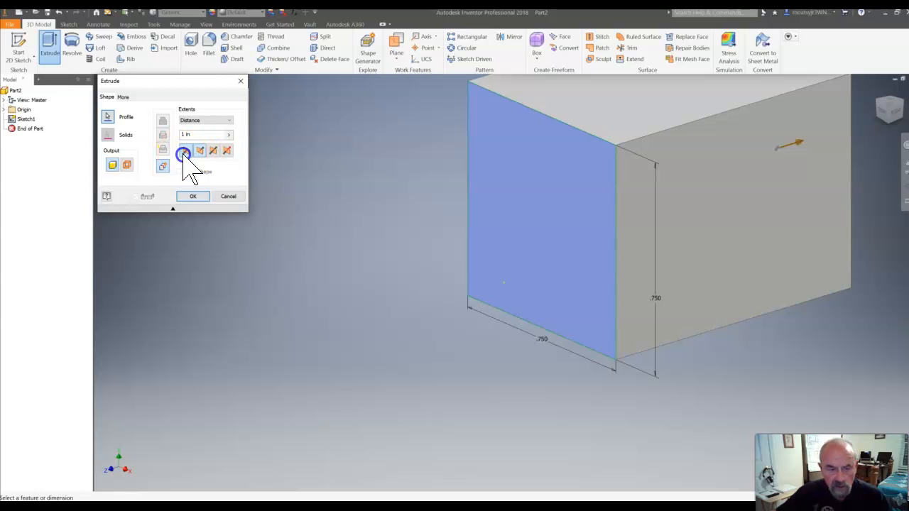
pyautogui.click(184, 151)
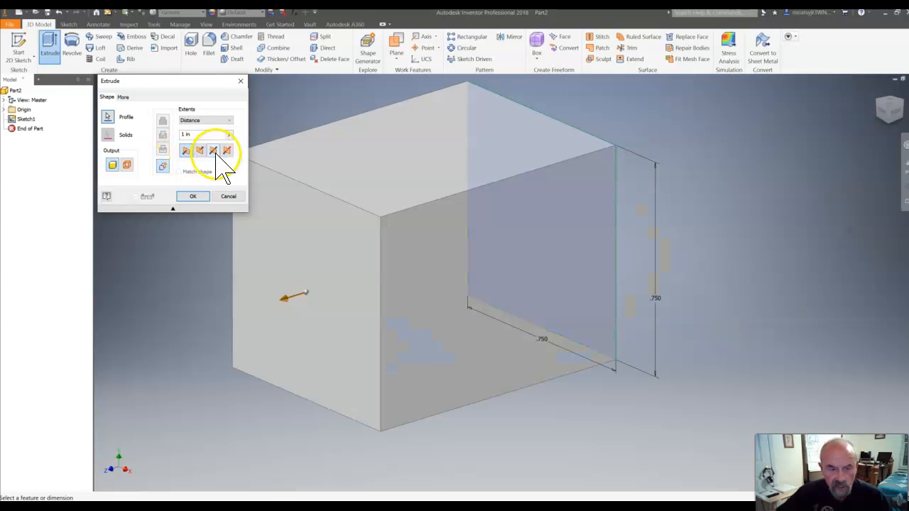
pyautogui.click(214, 151)
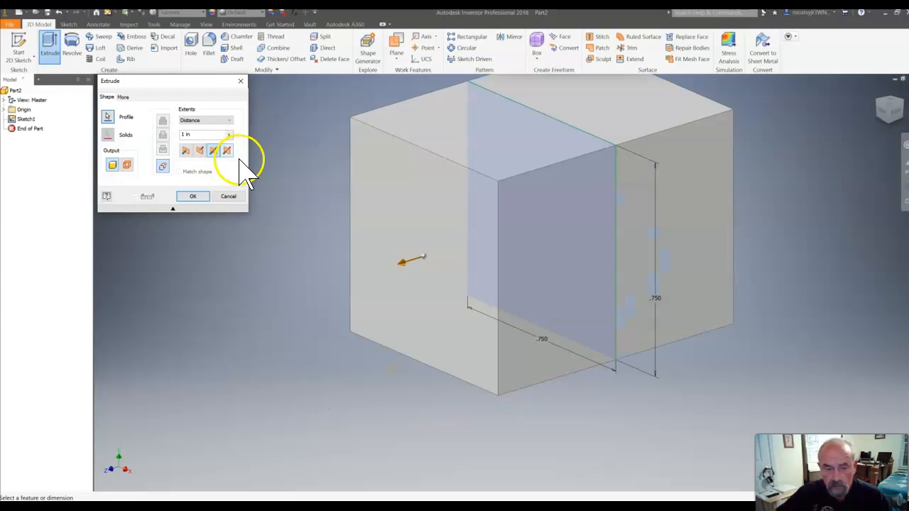
pyautogui.click(228, 150)
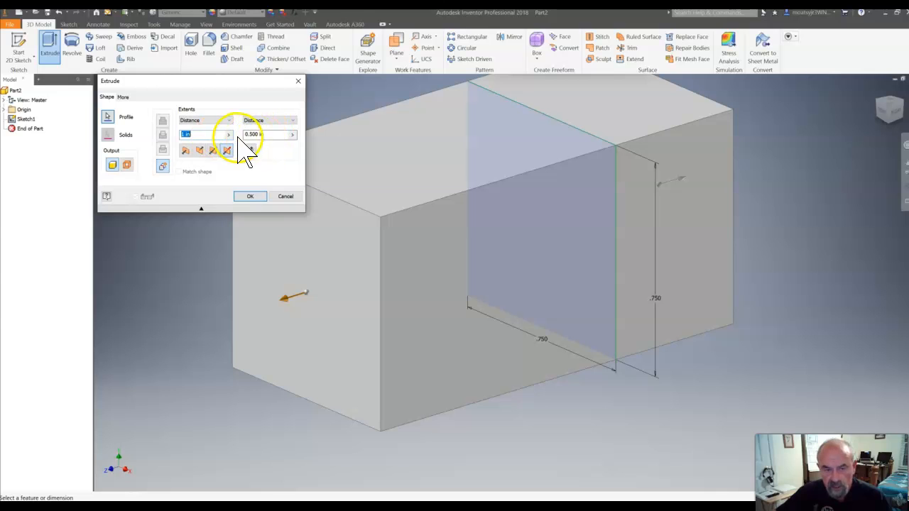
pyautogui.click(190, 151)
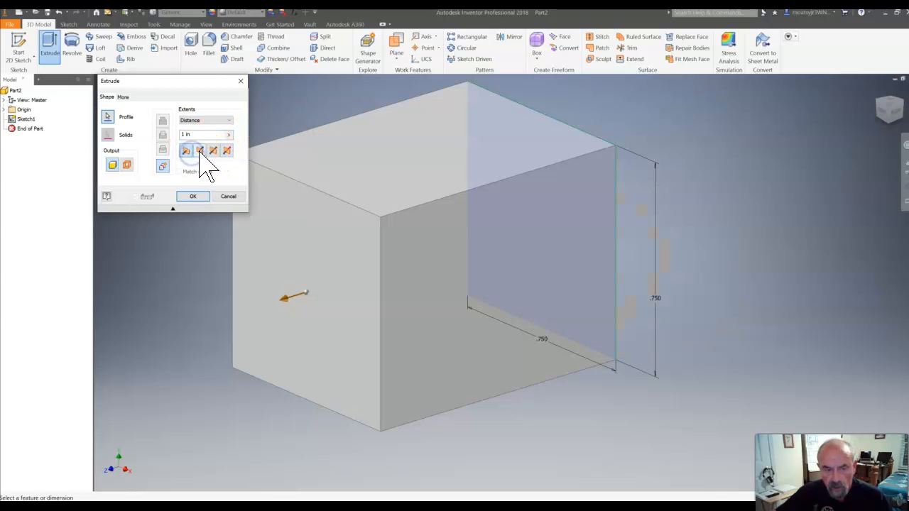
pyautogui.doubleClick(197, 135)
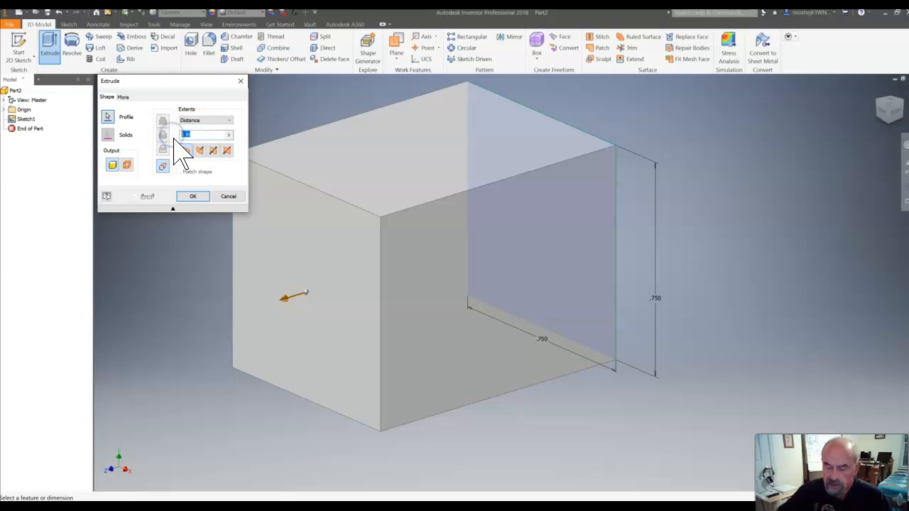
pyautogui.press('BackSpace')
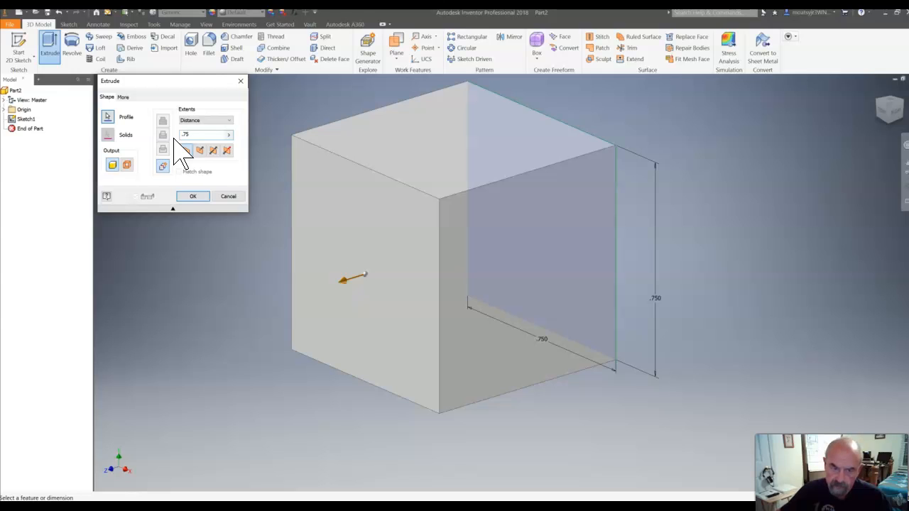
pyautogui.press('Return')
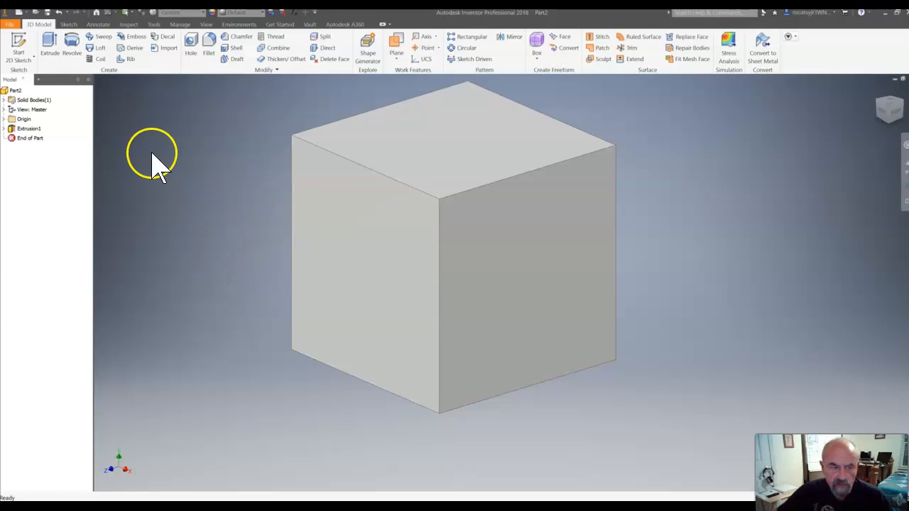
# Start a 2D sketch on the cube's right face and view that face straight on.
pyautogui.click(27, 39)
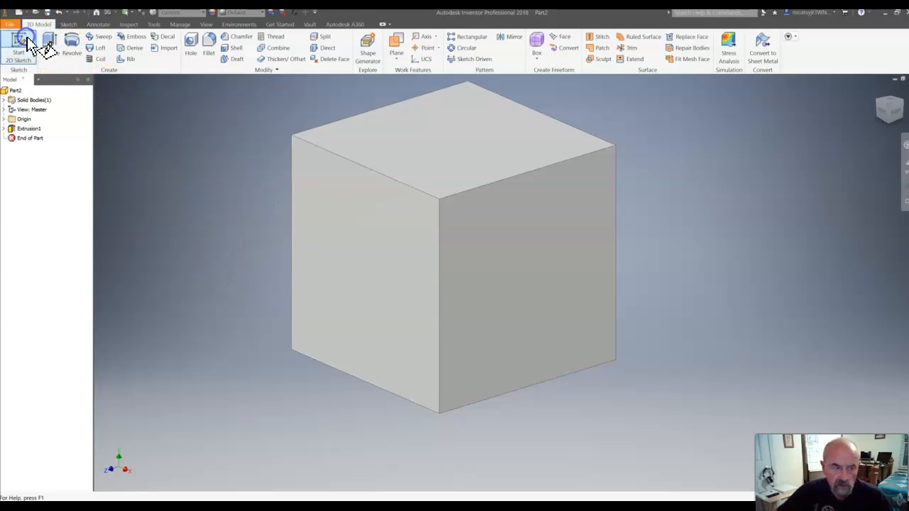
pyautogui.click(526, 228)
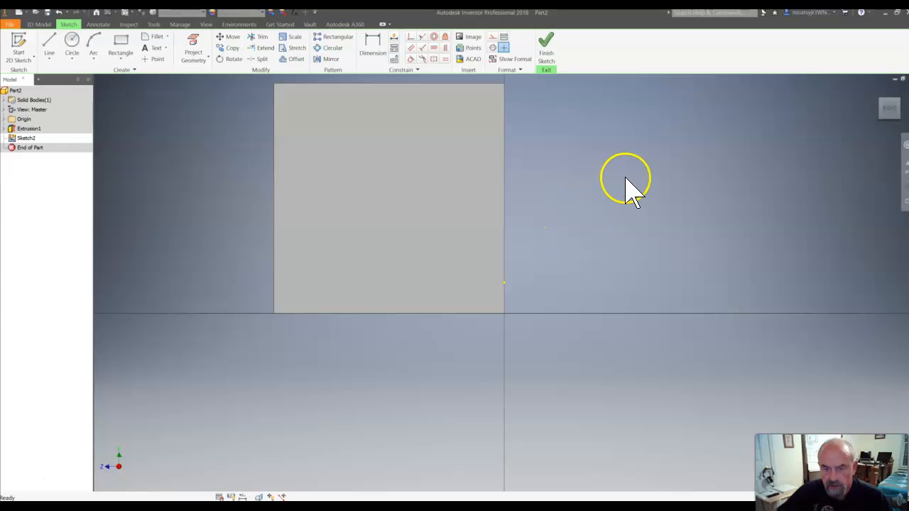
pyautogui.click(892, 113)
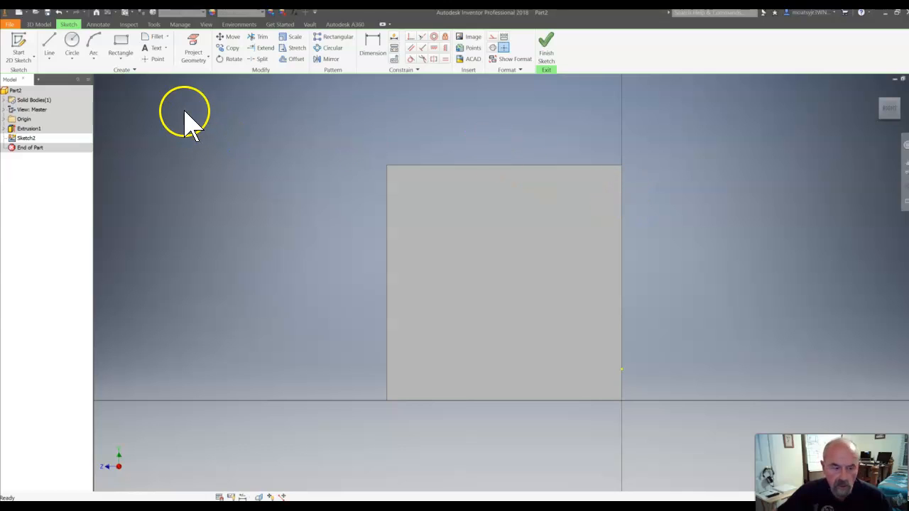
# Draw a two-point rectangle 1.5 in wide starting from the lower corner of the right face at the cube's back edge.
pyautogui.click(122, 61)
pyautogui.click(125, 76)
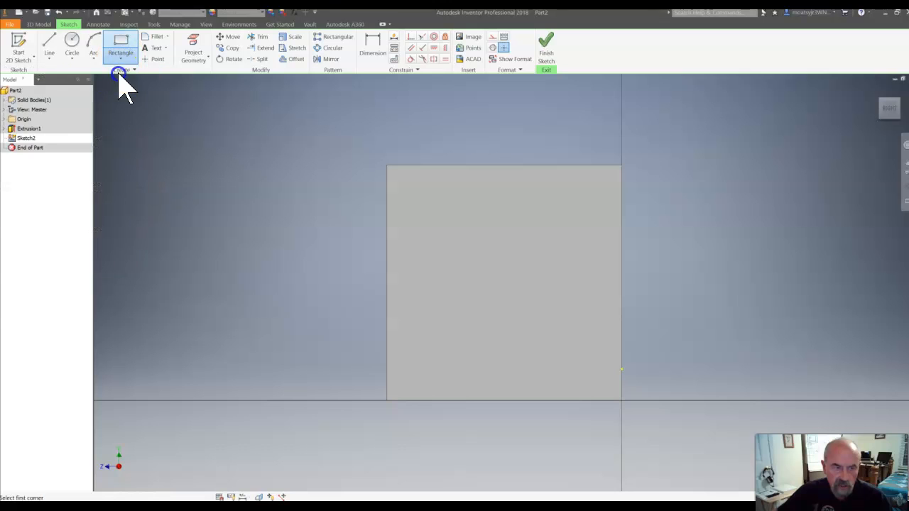
pyautogui.click(623, 399)
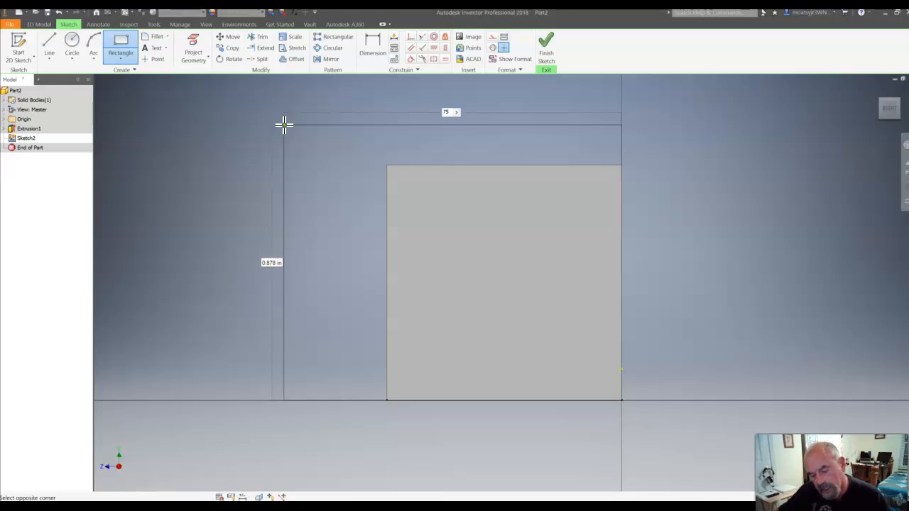
pyautogui.press('Tab')
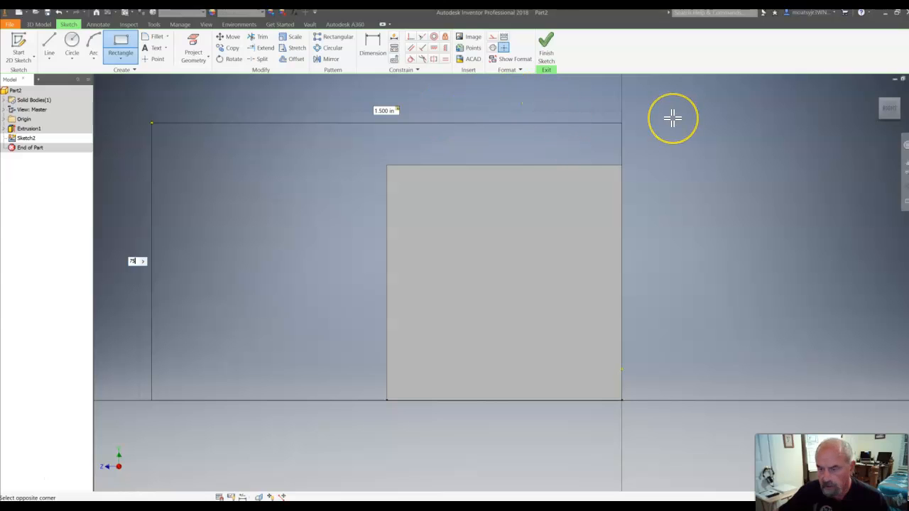
pyautogui.press('Escape')
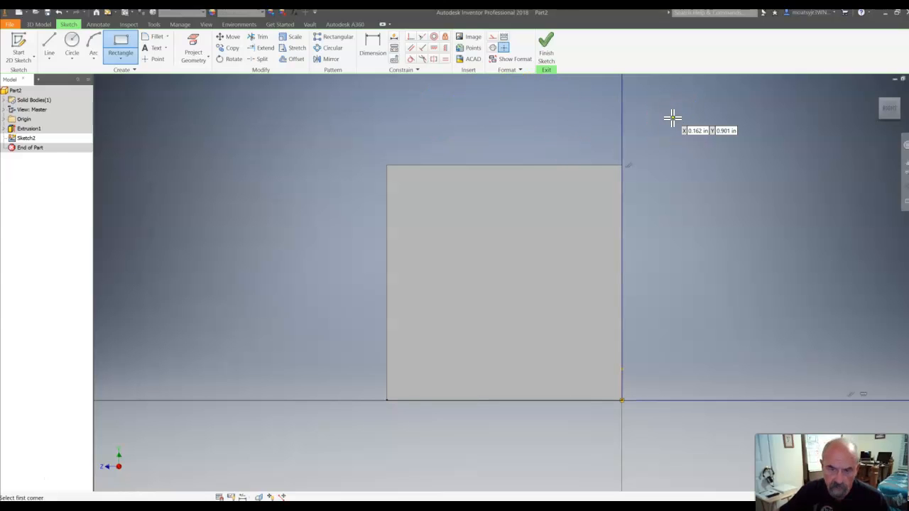
# Undo the rectangle beside the cube and draw a two-point rectangle about 1.11 by 1.06 in from the same corner, extending over the cube's face.
pyautogui.click(890, 112)
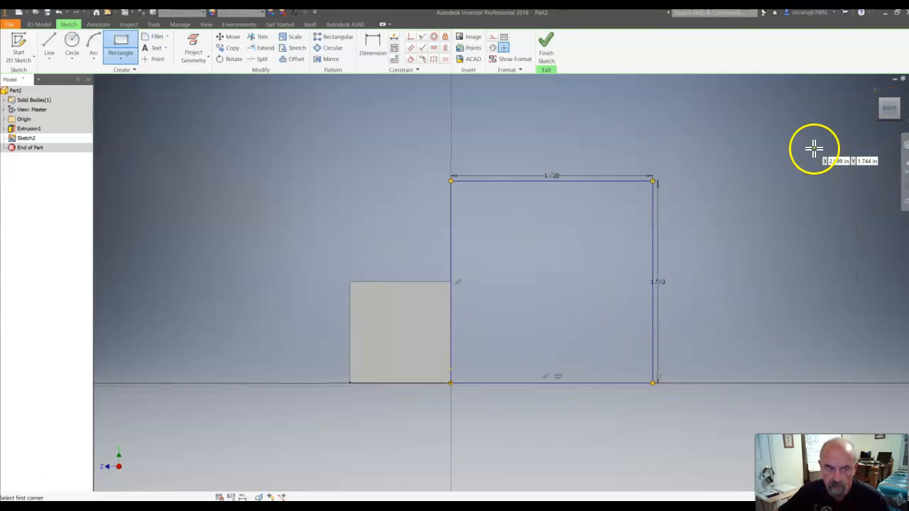
pyautogui.click(59, 13)
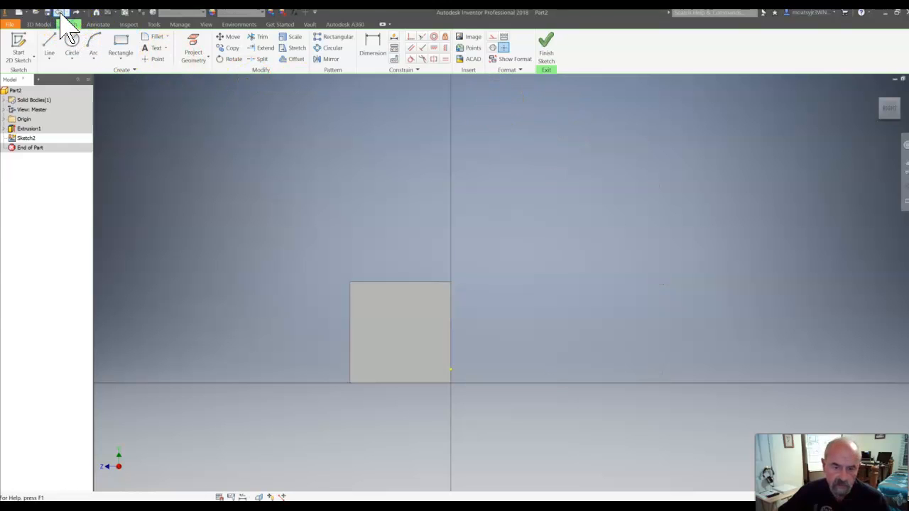
pyautogui.click(121, 44)
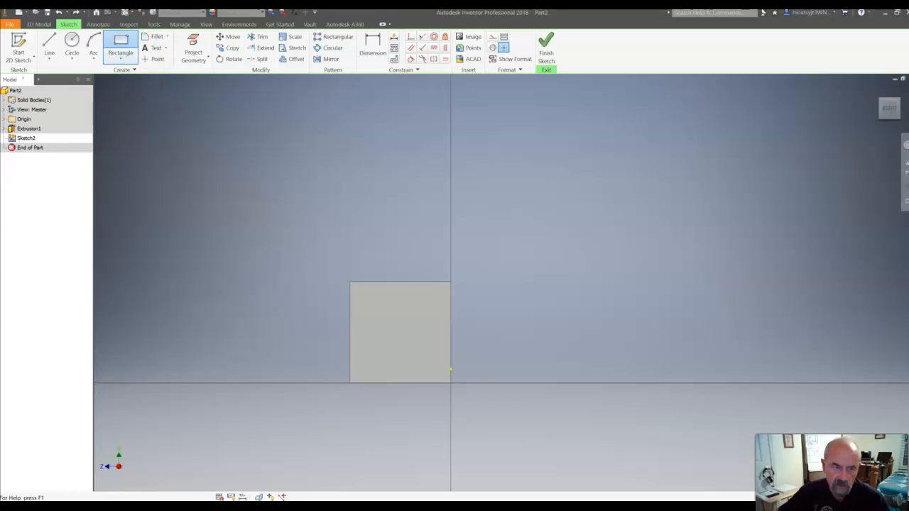
pyautogui.click(451, 382)
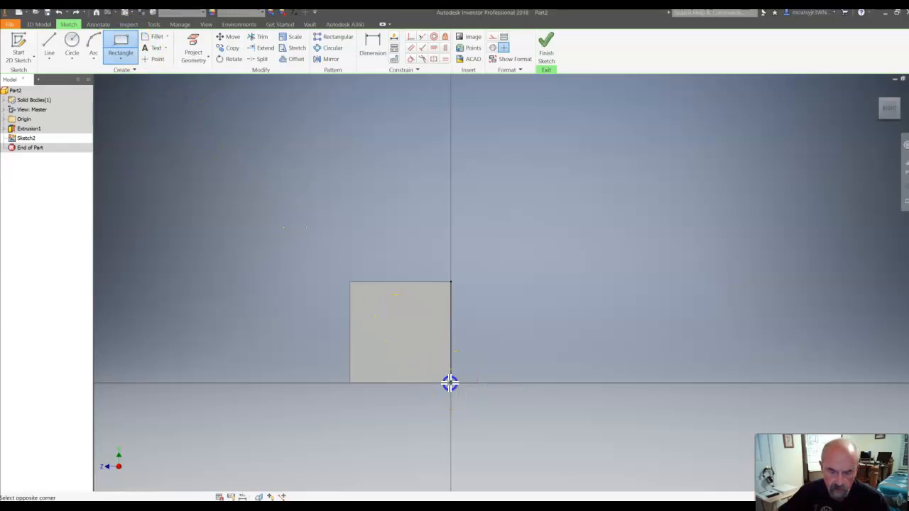
pyautogui.click(301, 241)
# Dimension the rectangle's upper horizontal side and set its length to 1.5 in.
pyautogui.click(374, 44)
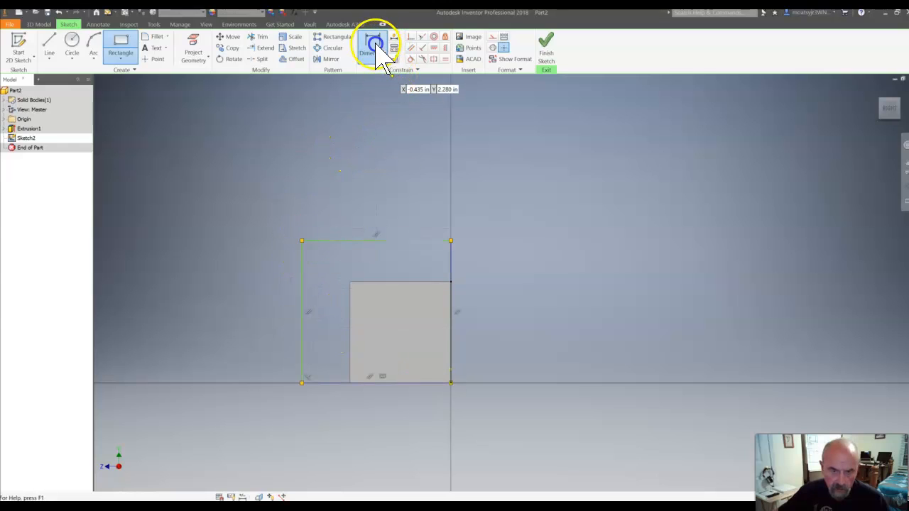
pyautogui.click(398, 241)
pyautogui.click(398, 223)
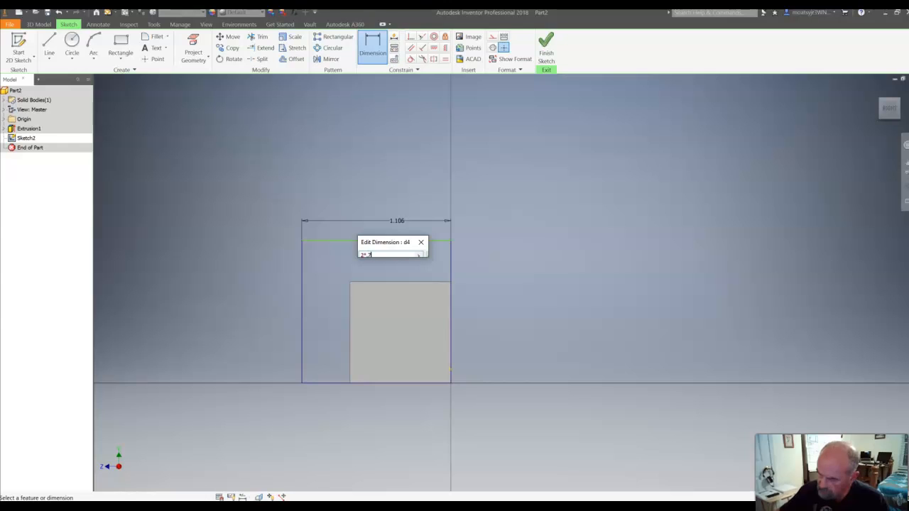
pyautogui.write('1.5')
pyautogui.press('Return')
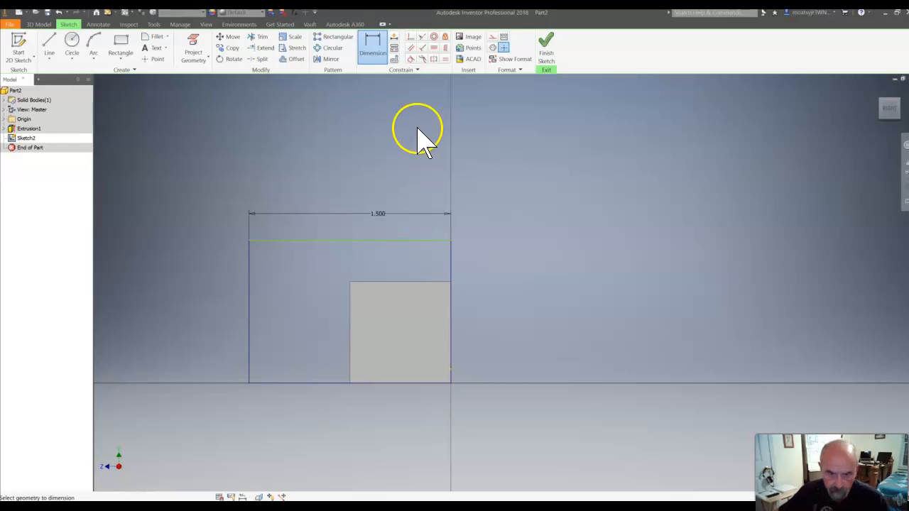
# Dimension the rectangle's vertical side away from the shared corner, set it to 1.5 in, and finish the sketch.
pyautogui.click(384, 59)
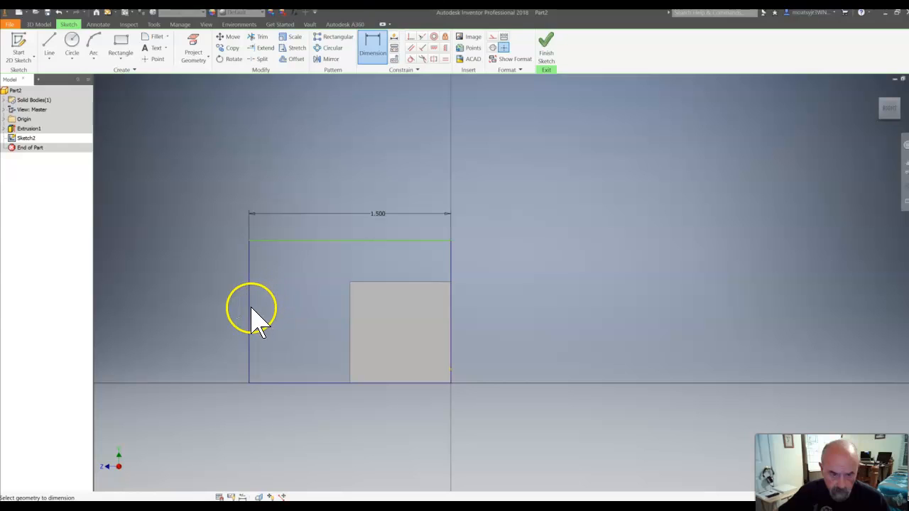
pyautogui.click(228, 333)
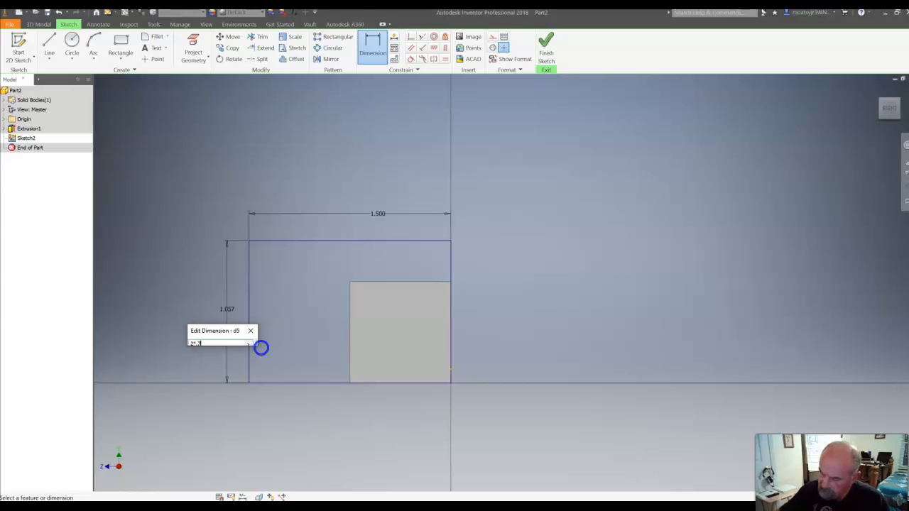
pyautogui.press('Return')
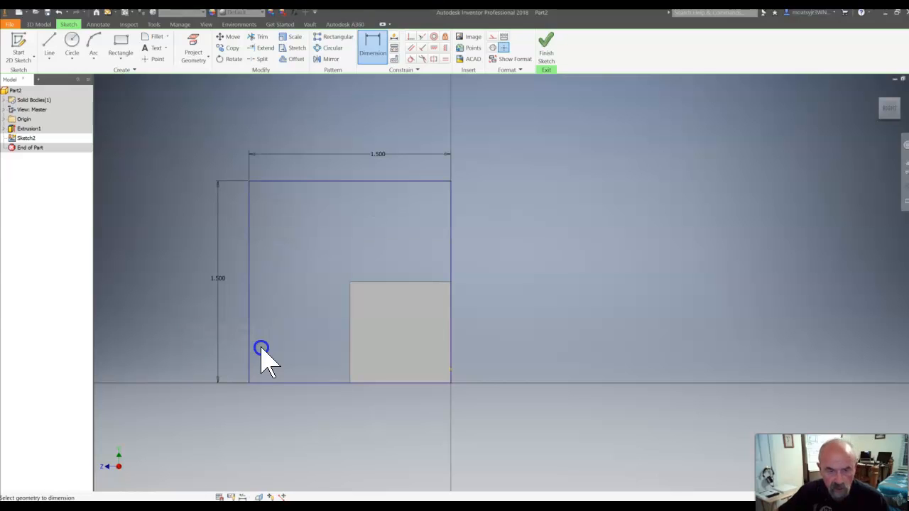
pyautogui.click(549, 51)
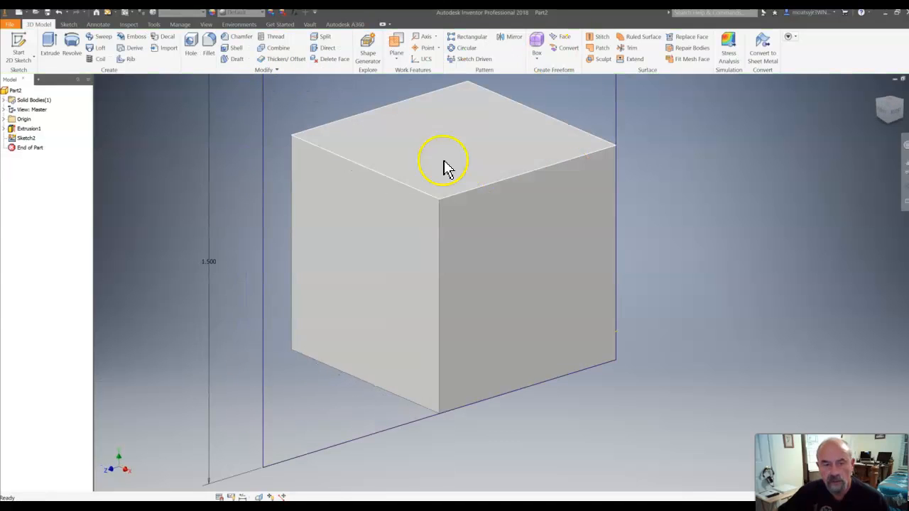
# Extrude the 1.5 in square profile 0.75 in in Direction 1, outward from the cube's right face, as a joined solid.
pyautogui.click(50, 50)
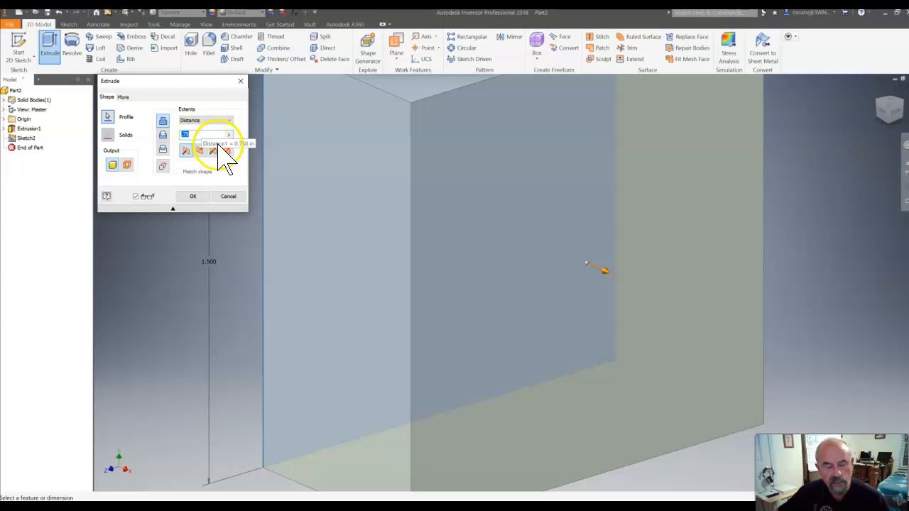
pyautogui.click(199, 197)
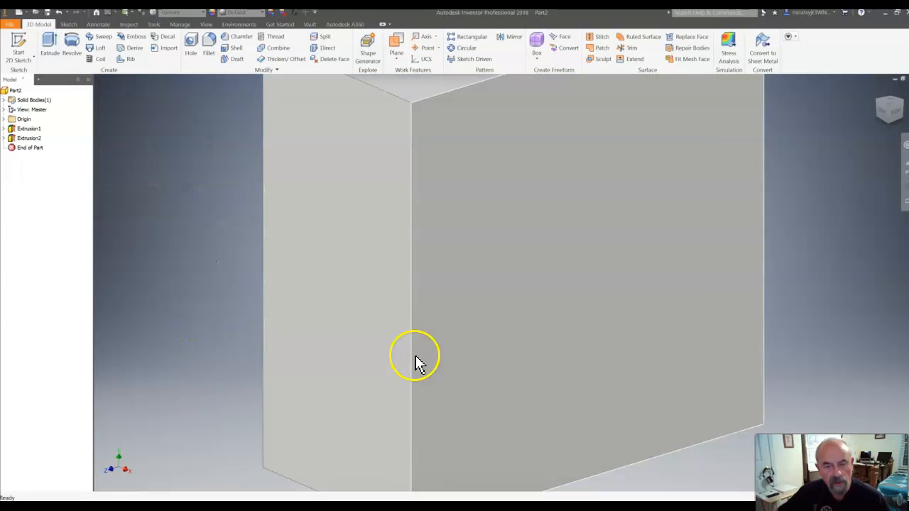
pyautogui.click(877, 90)
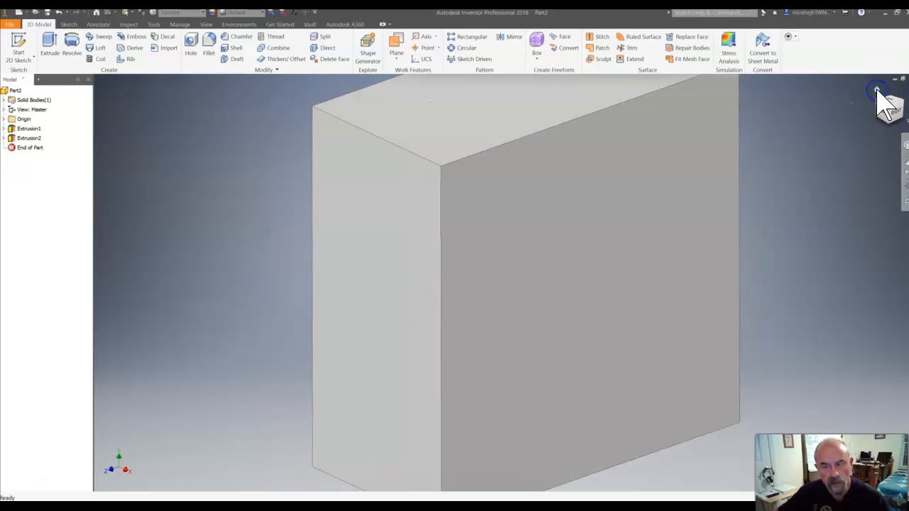
pyautogui.moveTo(881, 100); pyautogui.dragTo(335, 130)
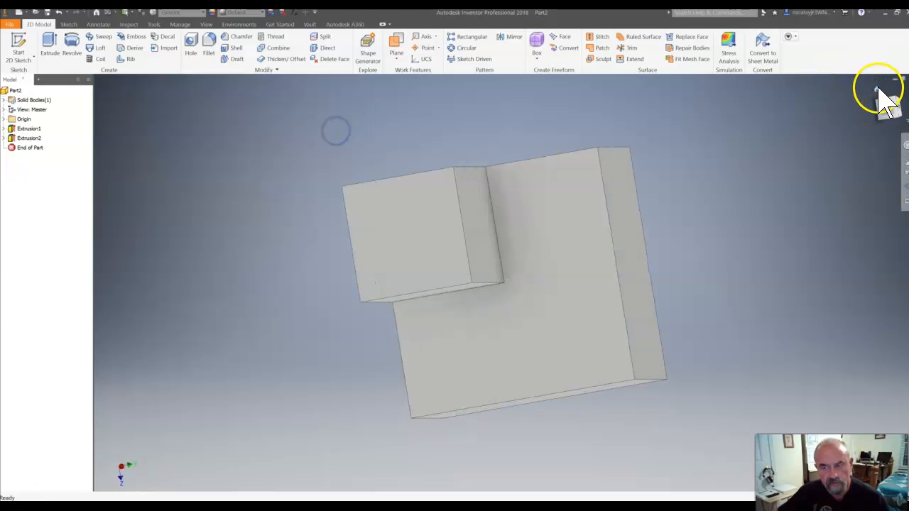
pyautogui.click(878, 90)
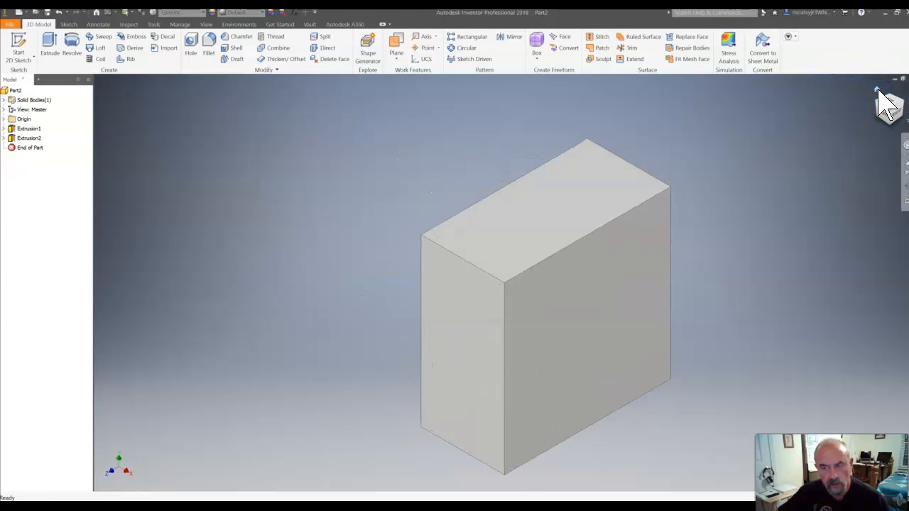
pyautogui.click(892, 97)
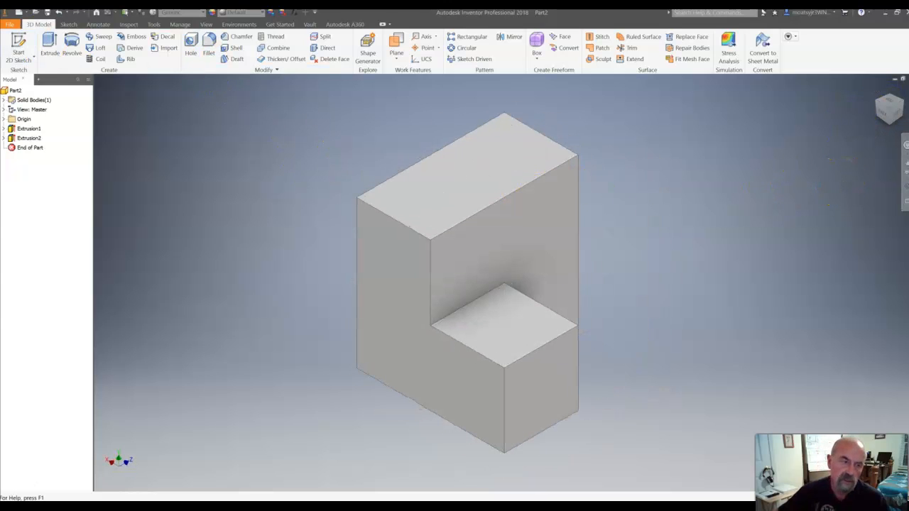
# Save the part on the Desktop as "Puzzle part 1" in Inventor part format and close the open part documents.
pyautogui.click(10, 24)
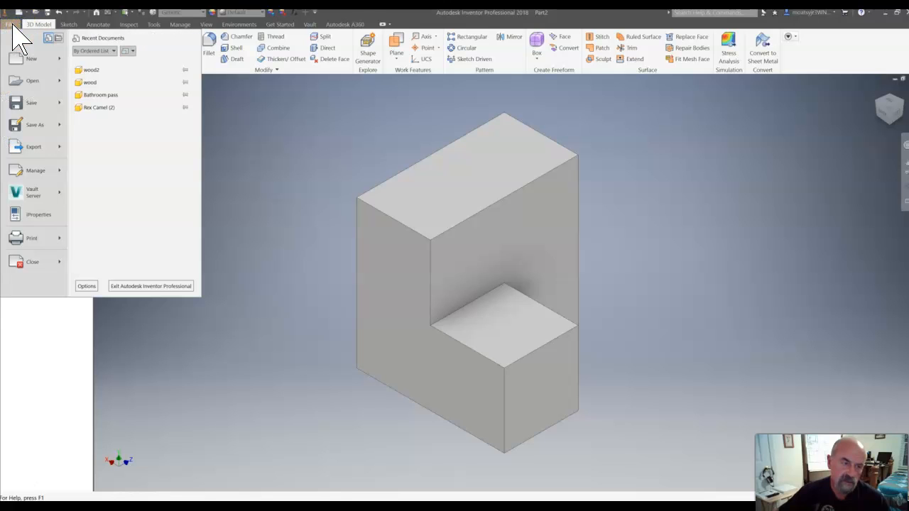
pyautogui.click(30, 123)
pyautogui.click(30, 124)
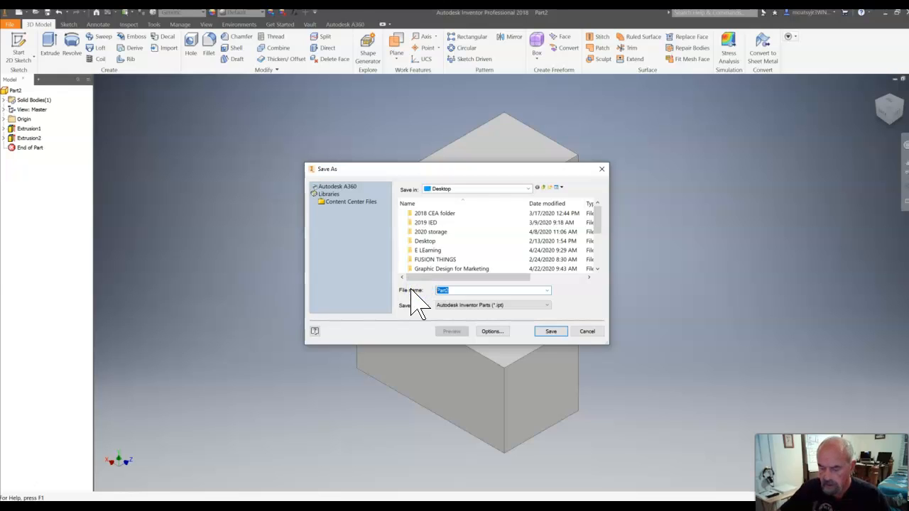
pyautogui.write('Puzzle p')
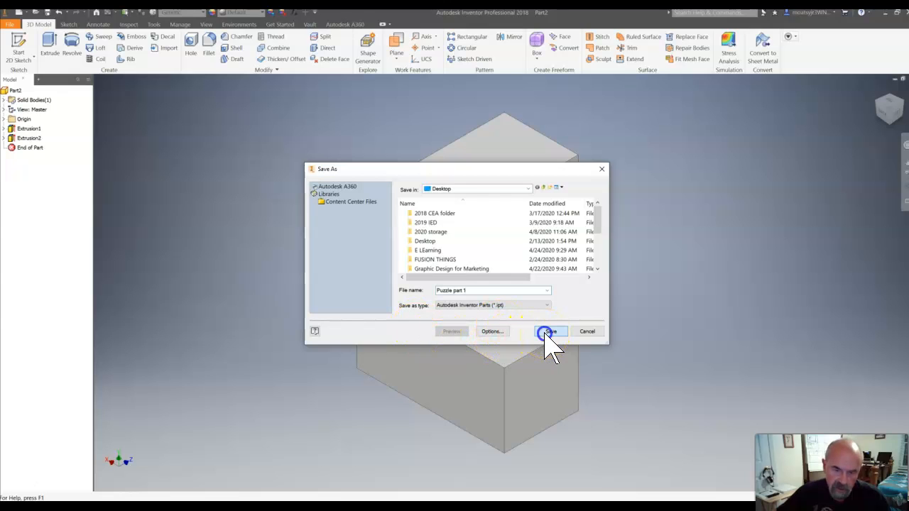
pyautogui.click(544, 332)
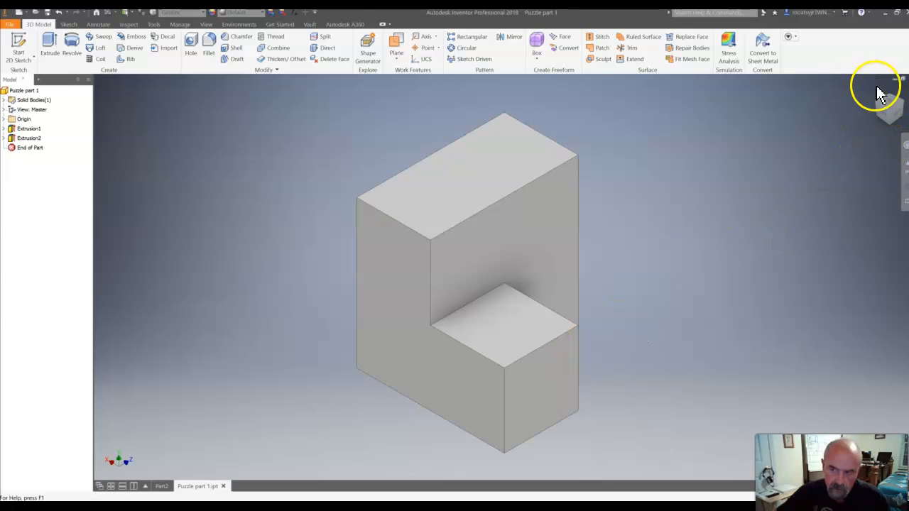
pyautogui.click(908, 78)
pyautogui.click(908, 79)
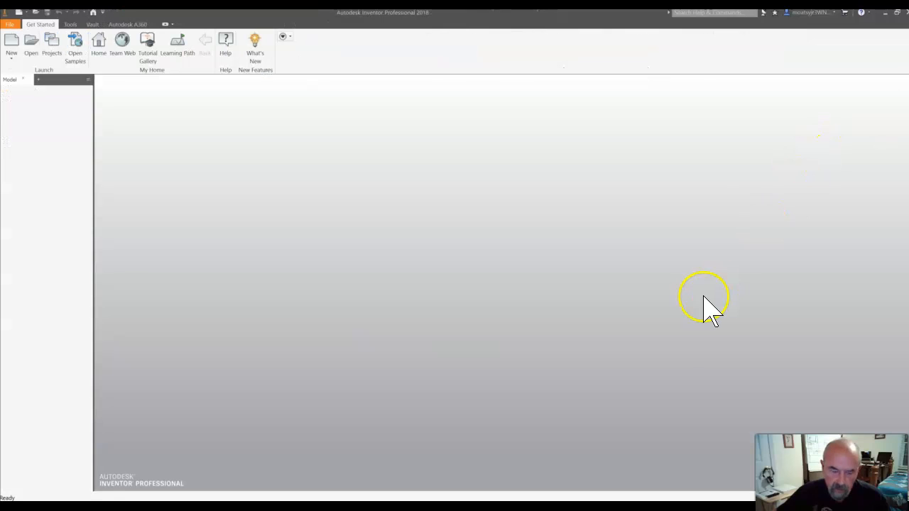